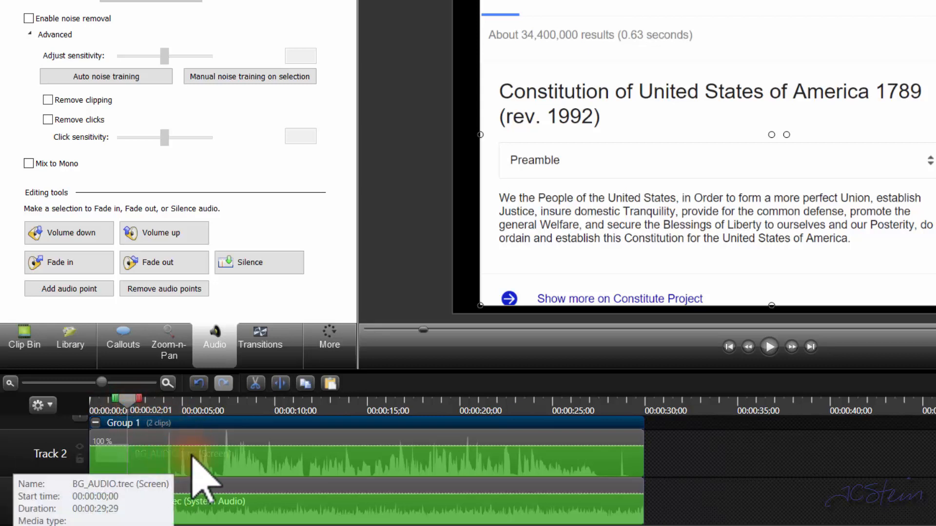
Scrub through the timeline and play the System Audio clip's quiet opening from 00:00:01;12 to hear its background noise.
{"action": "left_click", "coordinate": [180, 407]}
{"action": "left_click_drag", "start_coordinate": [197, 405], "coordinate": [334, 412]}
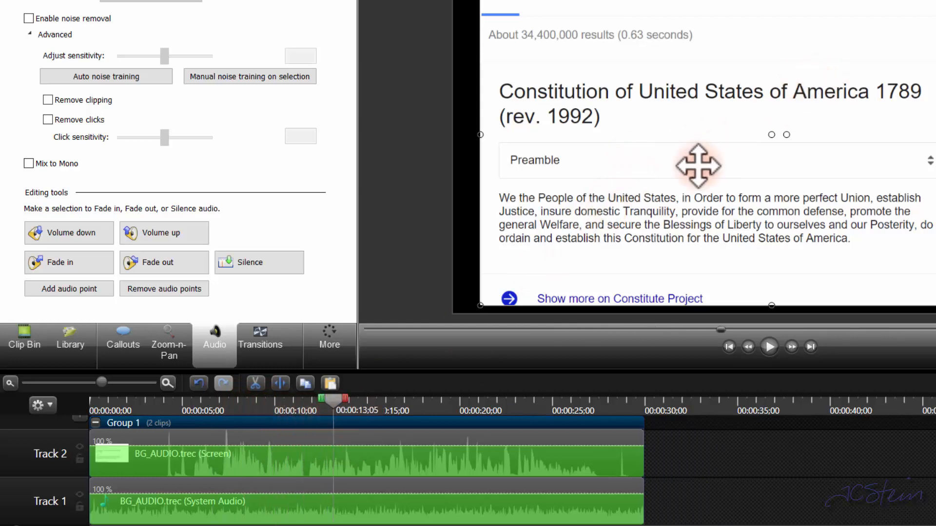
{"action": "left_click_drag", "start_coordinate": [338, 405], "coordinate": [117, 407]}
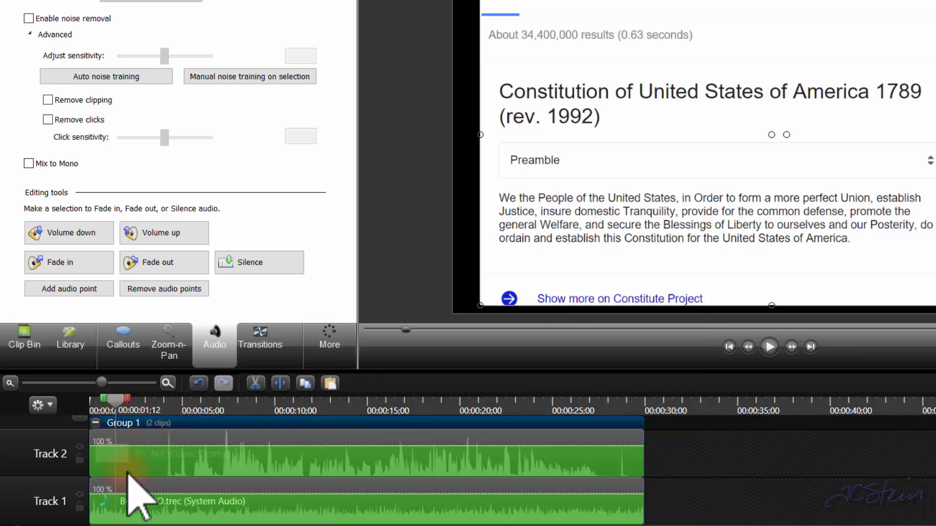
{"action": "left_click", "coordinate": [129, 490]}
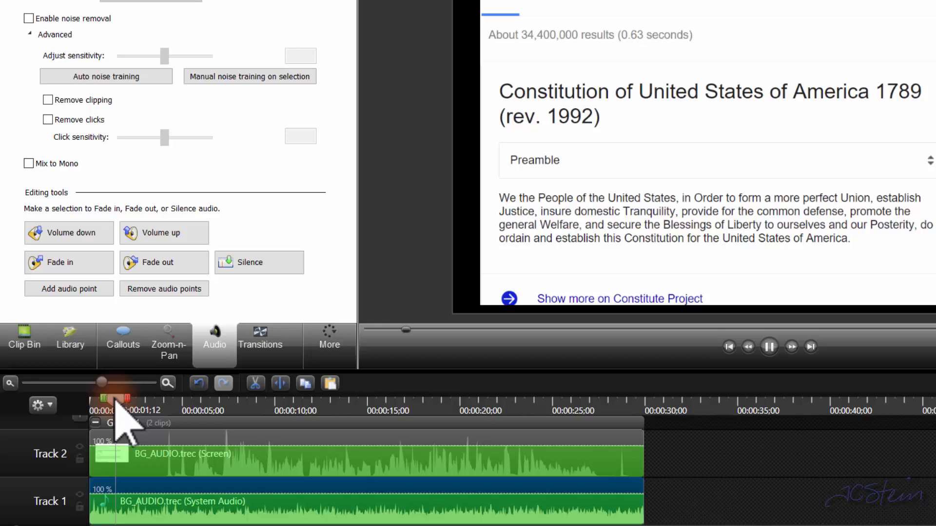
{"action": "key", "text": "space"}
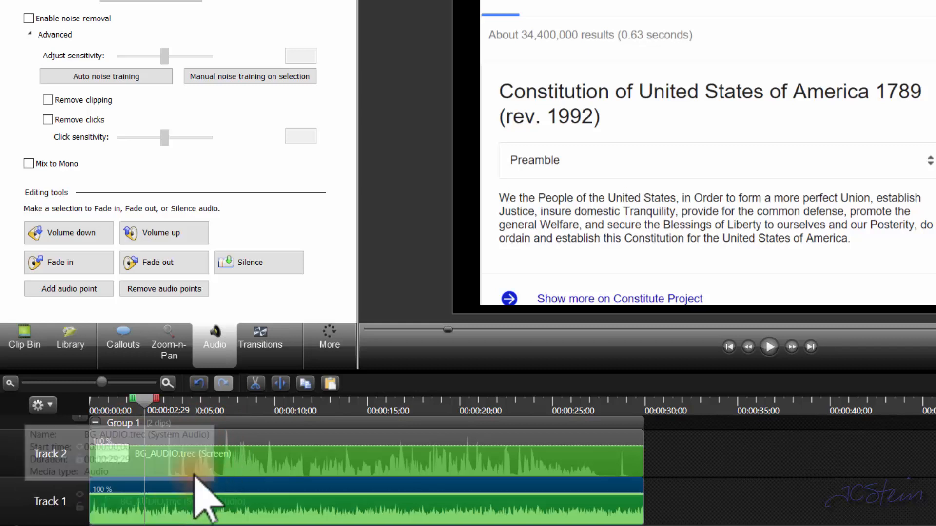
Collapse Group 1 and select the speech-free stretch from about 00:00:00;23 to 00:00:03;15 on the timeline.
{"action": "left_click", "coordinate": [96, 423]}
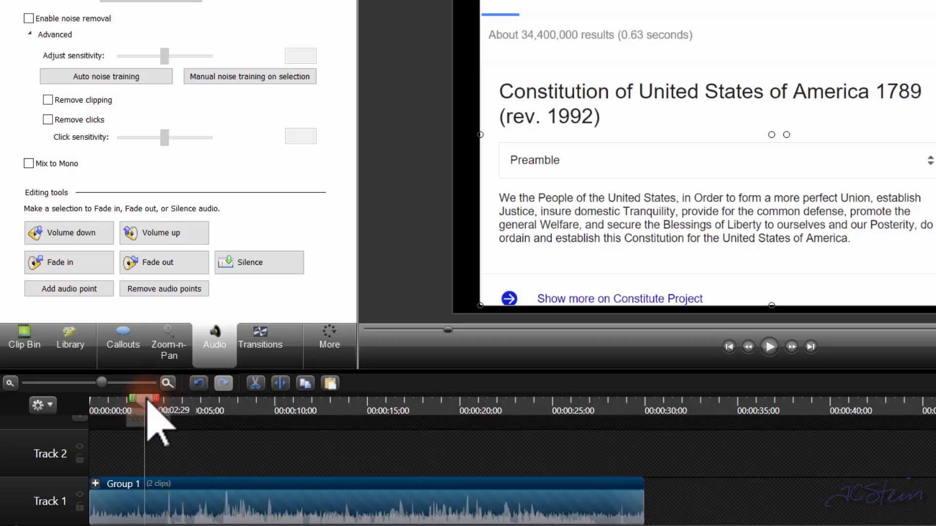
{"action": "left_click_drag", "start_coordinate": [134, 399], "coordinate": [88, 401]}
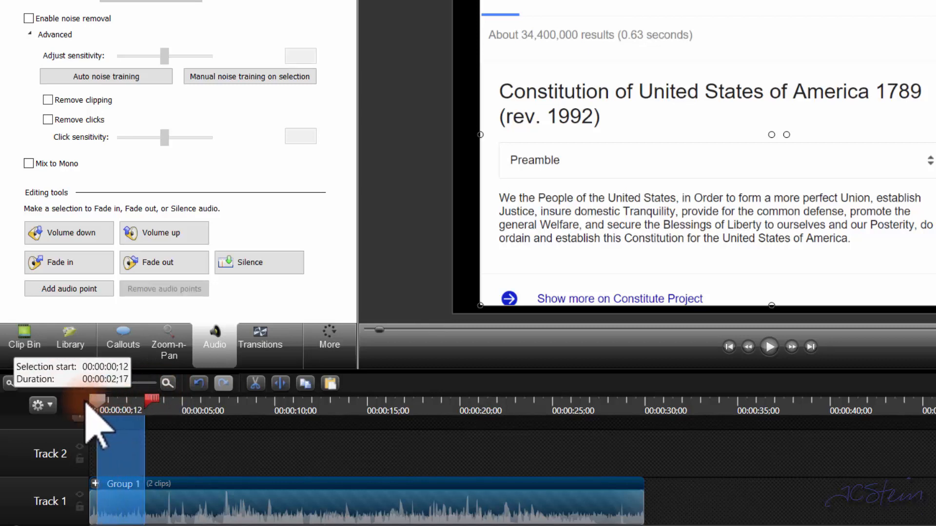
{"action": "left_click_drag", "start_coordinate": [85, 403], "coordinate": [76, 407]}
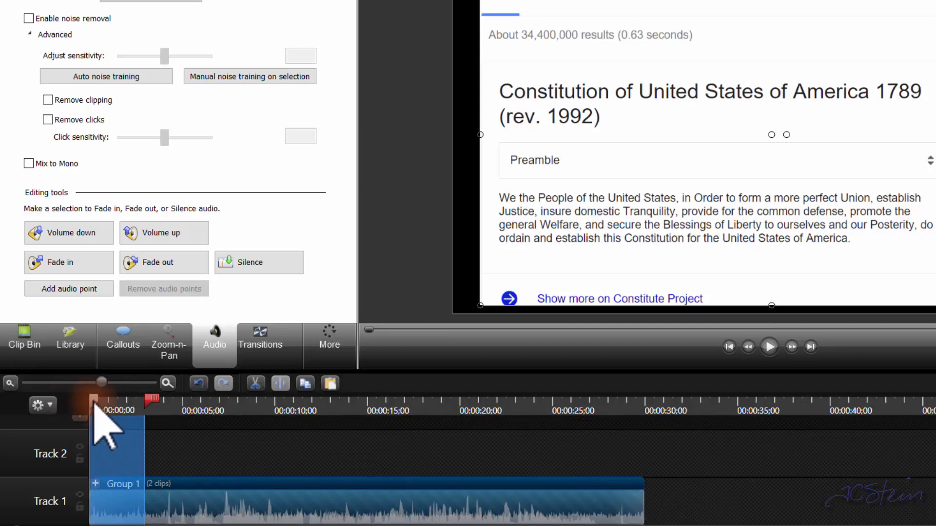
{"action": "mouse_move", "coordinate": [154, 401]}
{"action": "left_mouse_down"}
{"action": "mouse_move", "coordinate": [104, 400]}
{"action": "mouse_move", "coordinate": [163, 402]}
{"action": "left_mouse_up"}
{"action": "left_click", "coordinate": [142, 401]}
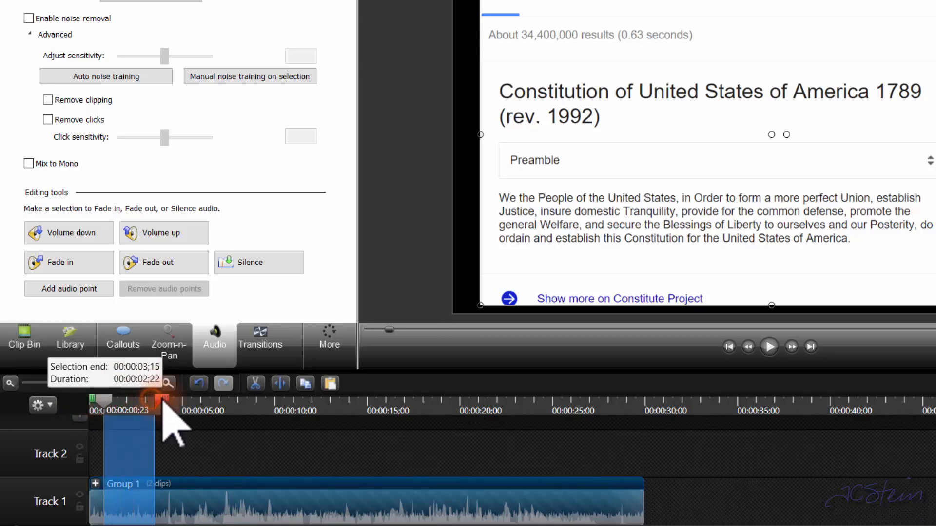
Play the selected stretch to check that it contains only background noise.
{"action": "left_click", "coordinate": [770, 346]}
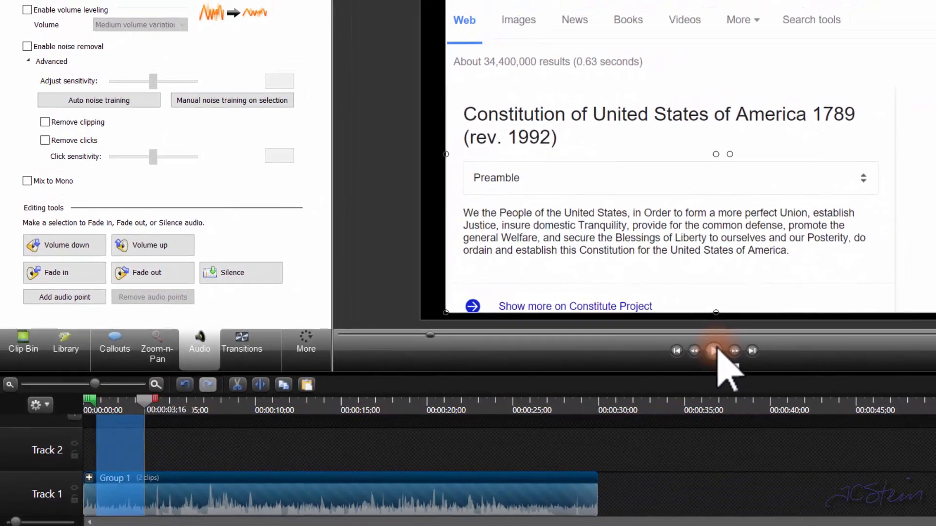
{"action": "left_click", "coordinate": [714, 352]}
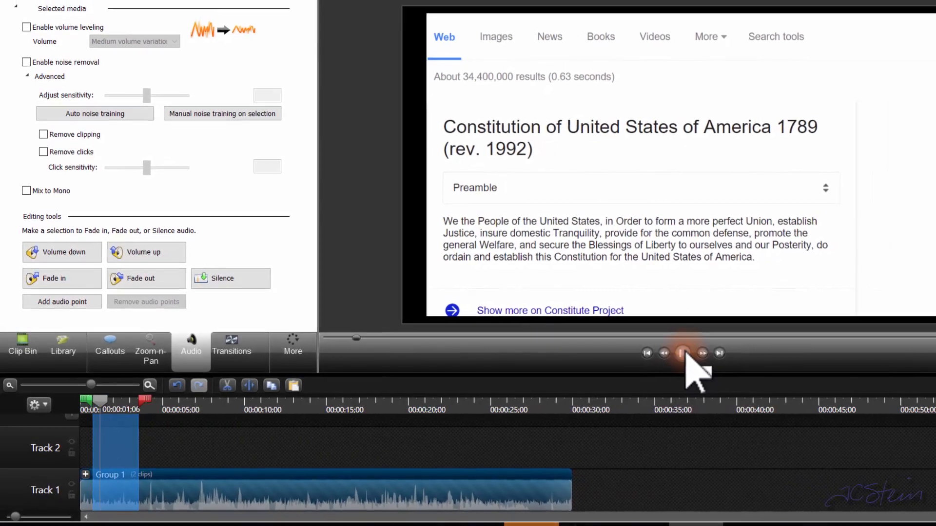
{"action": "left_click", "coordinate": [682, 353]}
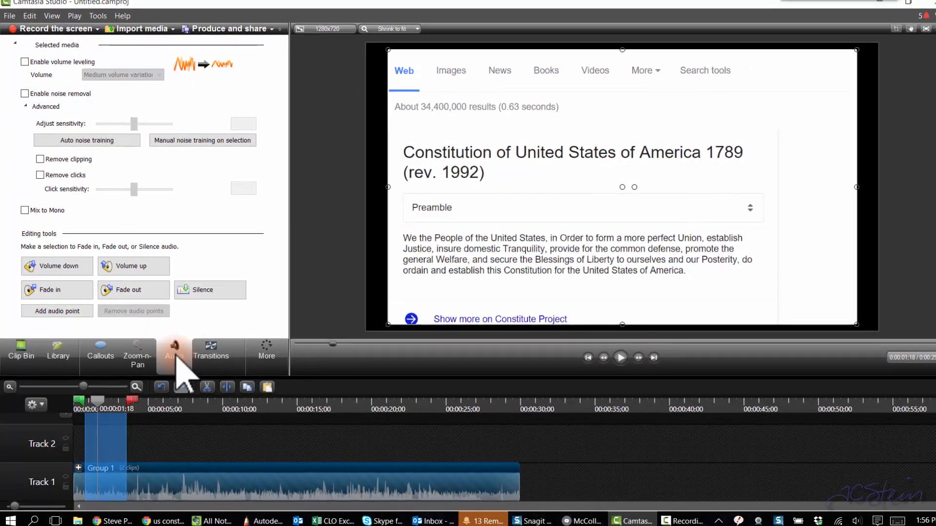
Enable noise removal and run manual noise training on the selected stretch, keeping the sensitivity at 50.
{"action": "left_click", "coordinate": [24, 93]}
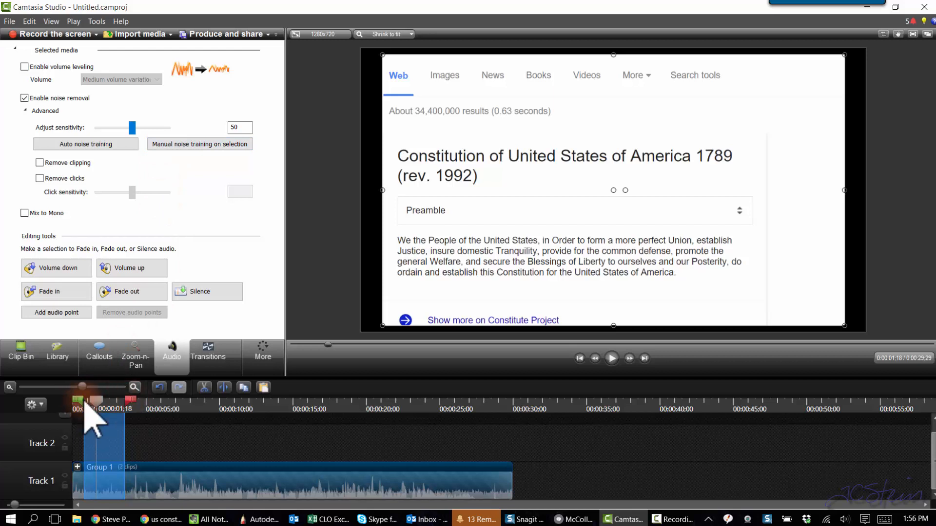
{"action": "left_click", "coordinate": [173, 144]}
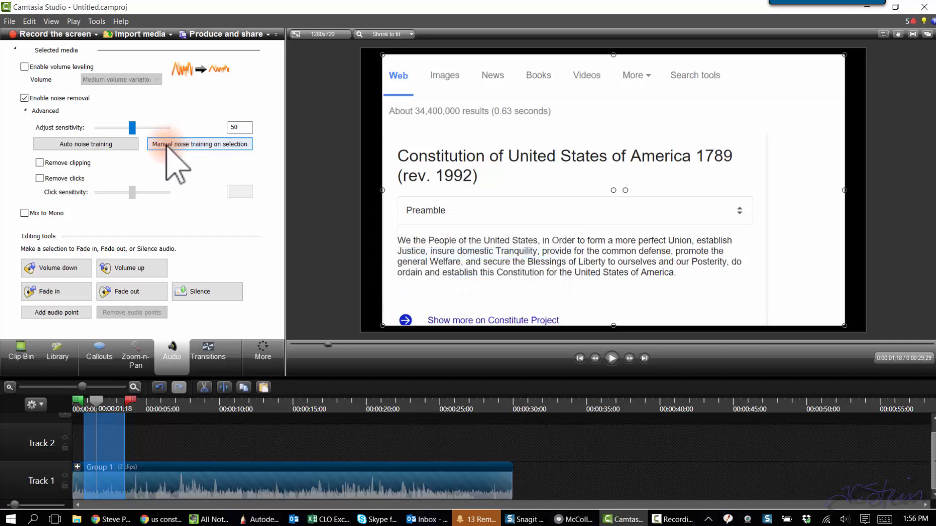
{"action": "double_click", "coordinate": [242, 127]}
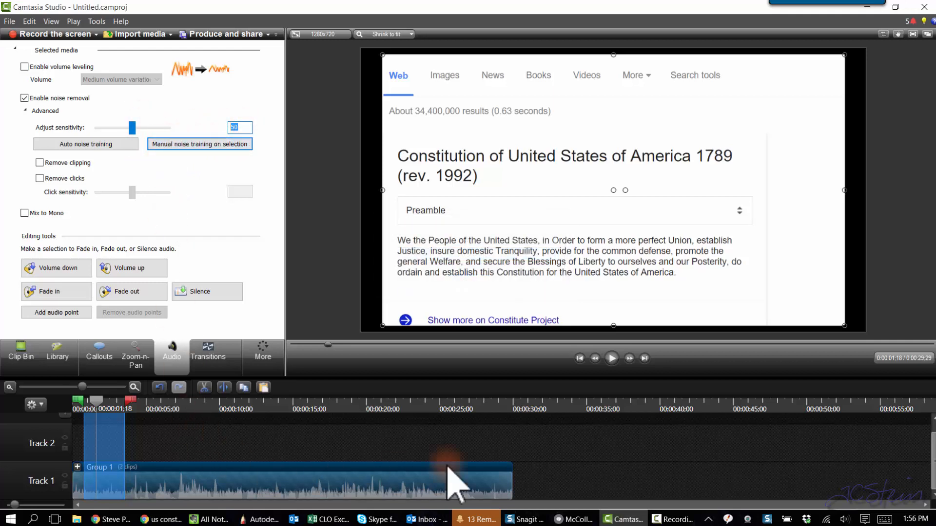
Compare the selected stretch's playback with noise removal on and off, leaving noise removal enabled.
{"action": "left_click", "coordinate": [612, 361]}
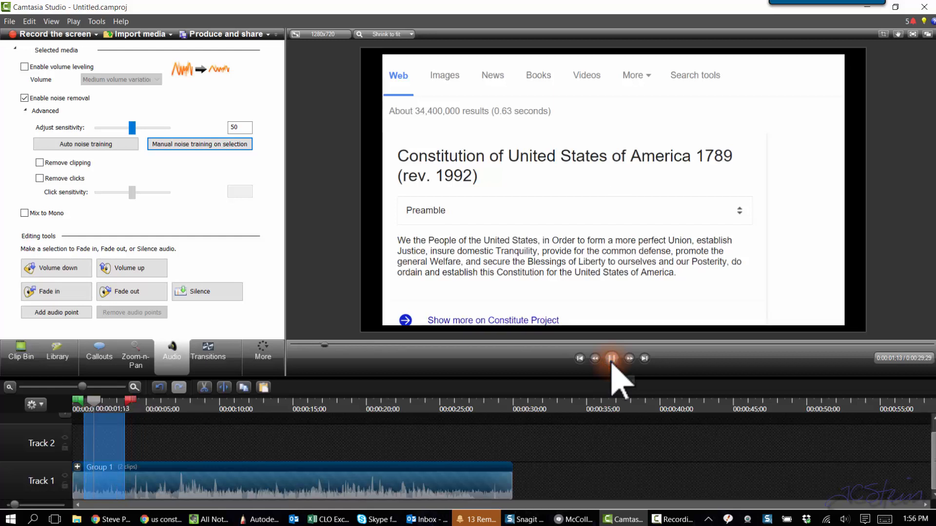
{"action": "left_click", "coordinate": [611, 361]}
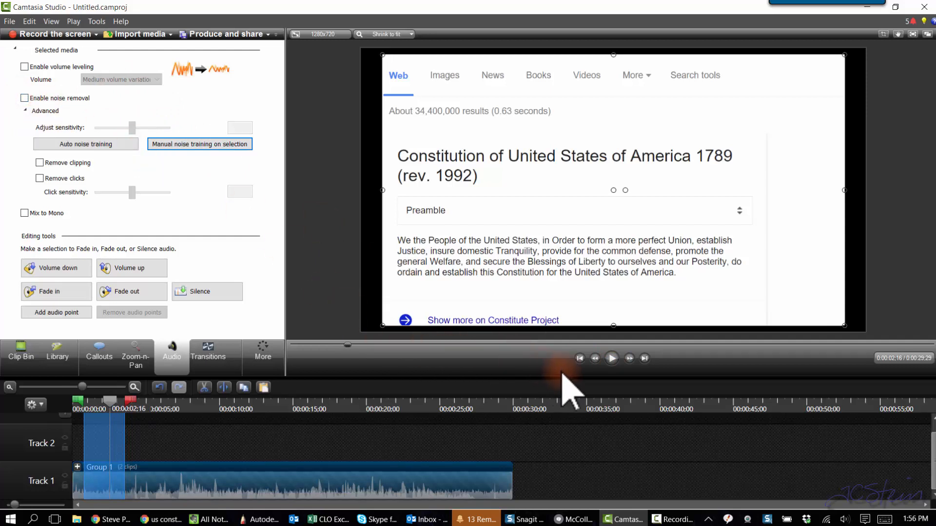
{"action": "left_click", "coordinate": [610, 358]}
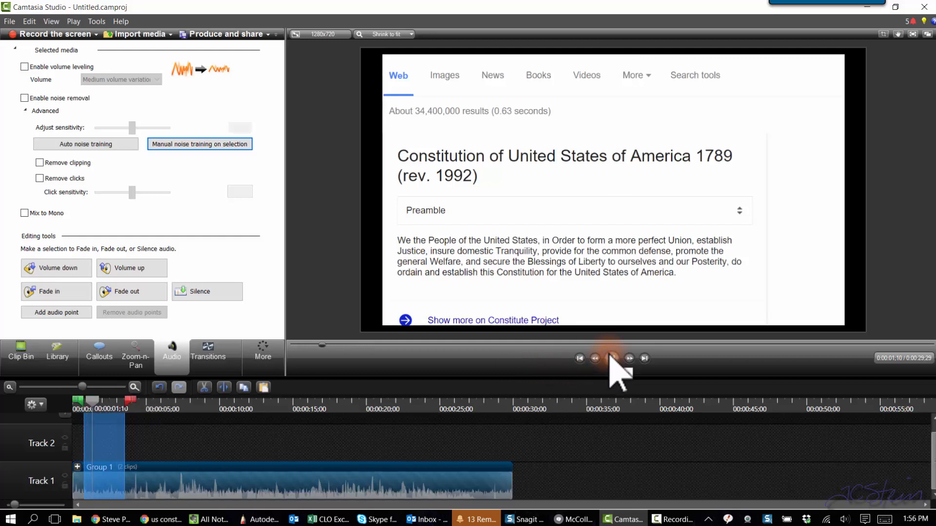
{"action": "left_click", "coordinate": [612, 359]}
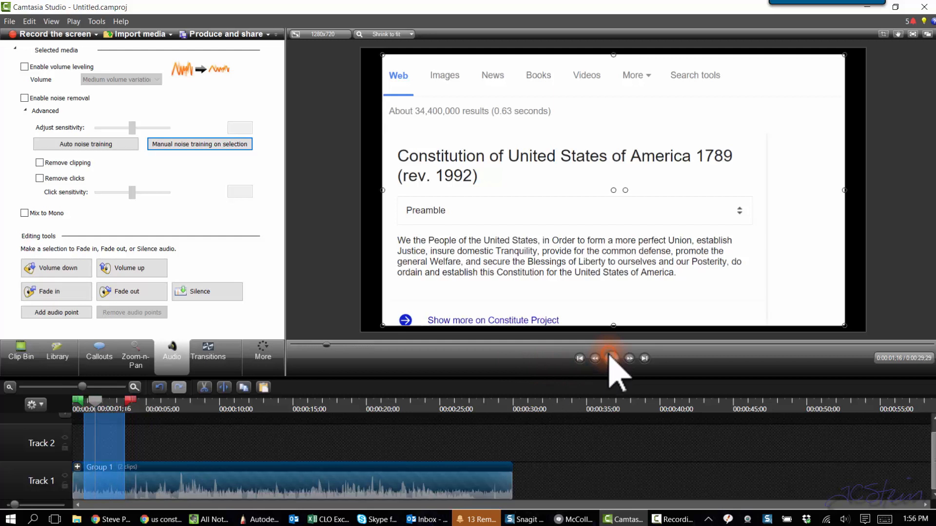
{"action": "left_click", "coordinate": [24, 98]}
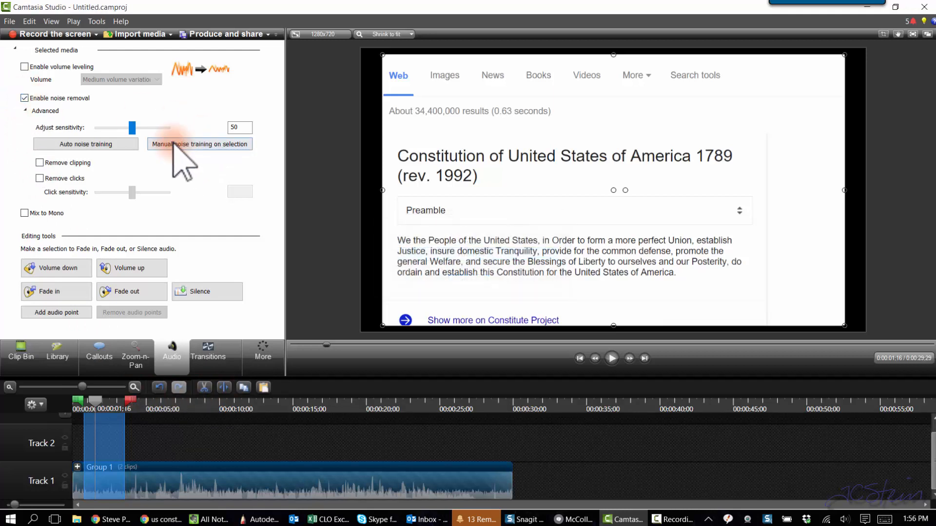
Clear the timeline selection and play Group 1 from 00:00:01;14 into the speech to judge the cleaned audio.
{"action": "left_click", "coordinate": [95, 401]}
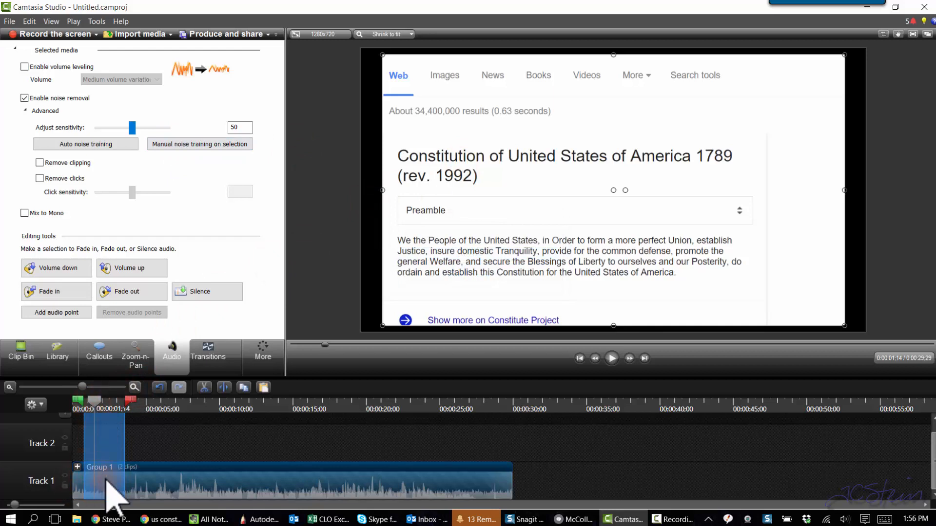
{"action": "left_click", "coordinate": [98, 401]}
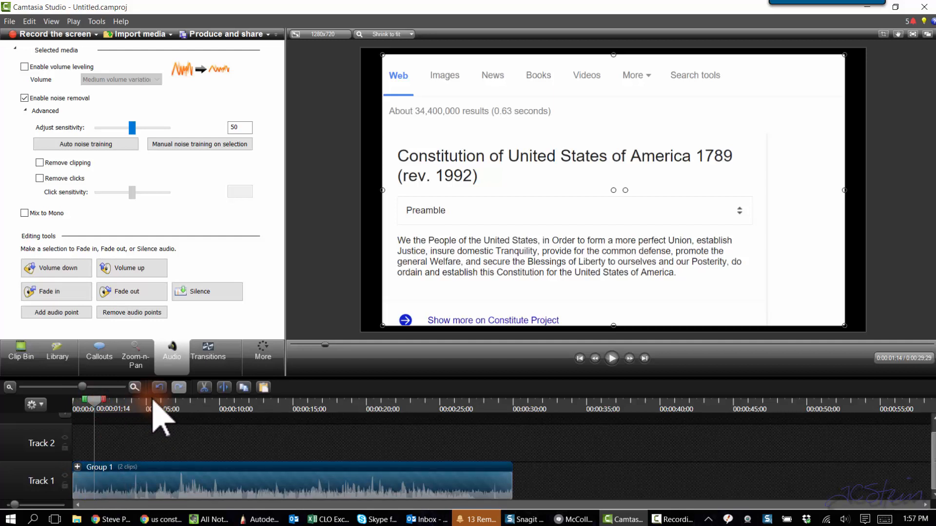
{"action": "left_click", "coordinate": [611, 359]}
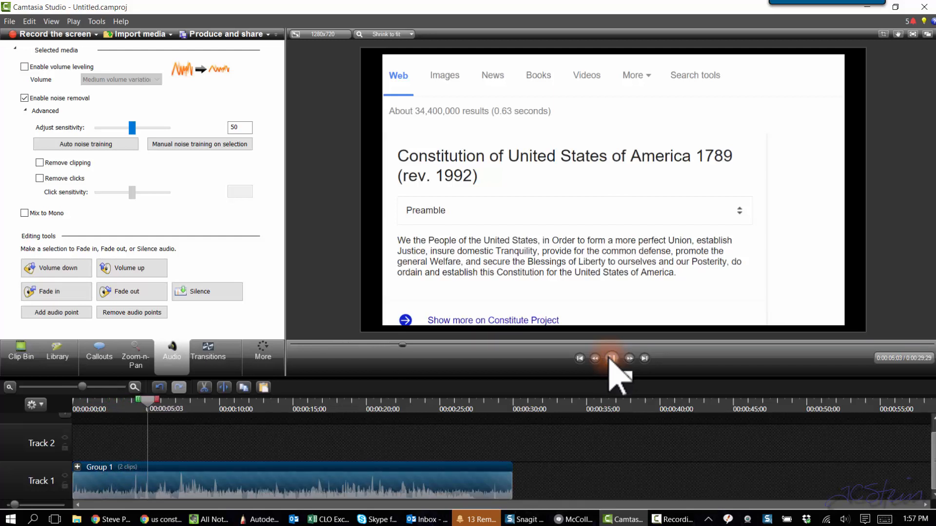
{"action": "left_click", "coordinate": [611, 359]}
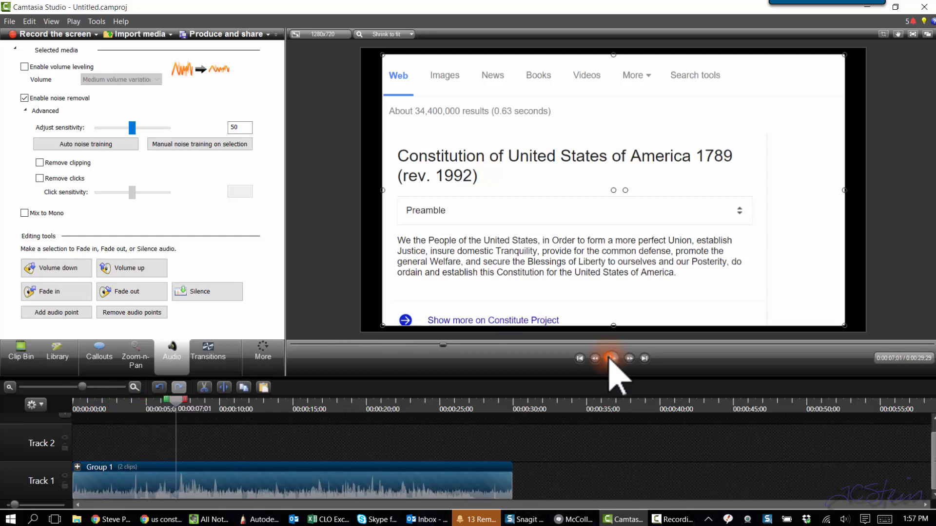
Raise the noise removal sensitivity to 89 and play the speech from about 00:00:07;01 to judge its effect.
{"action": "left_click", "coordinate": [148, 146]}
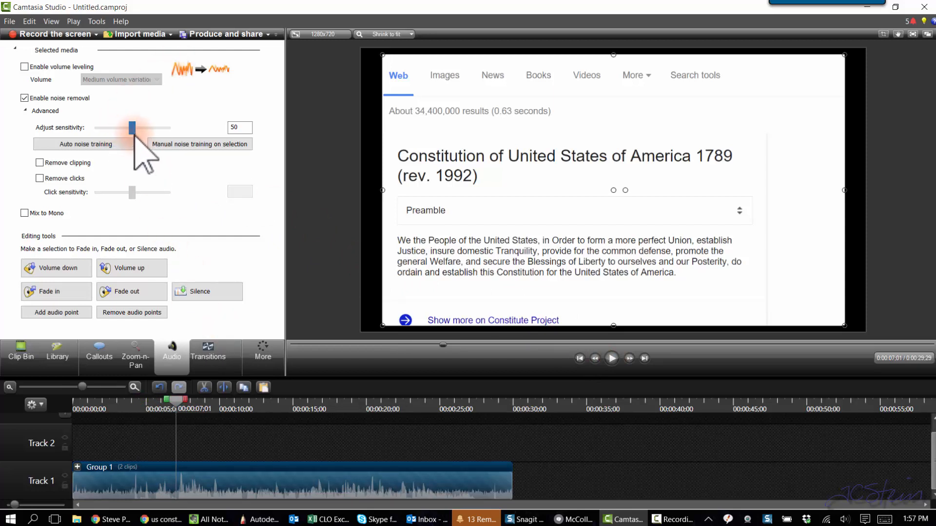
{"action": "left_click_drag", "start_coordinate": [136, 125], "coordinate": [159, 128]}
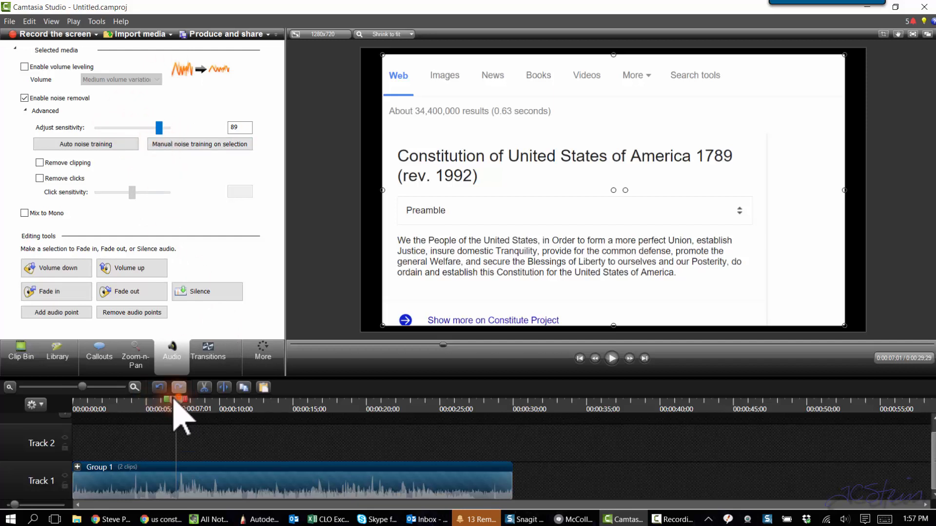
{"action": "left_click_drag", "start_coordinate": [175, 401], "coordinate": [159, 400]}
{"action": "left_click", "coordinate": [611, 359]}
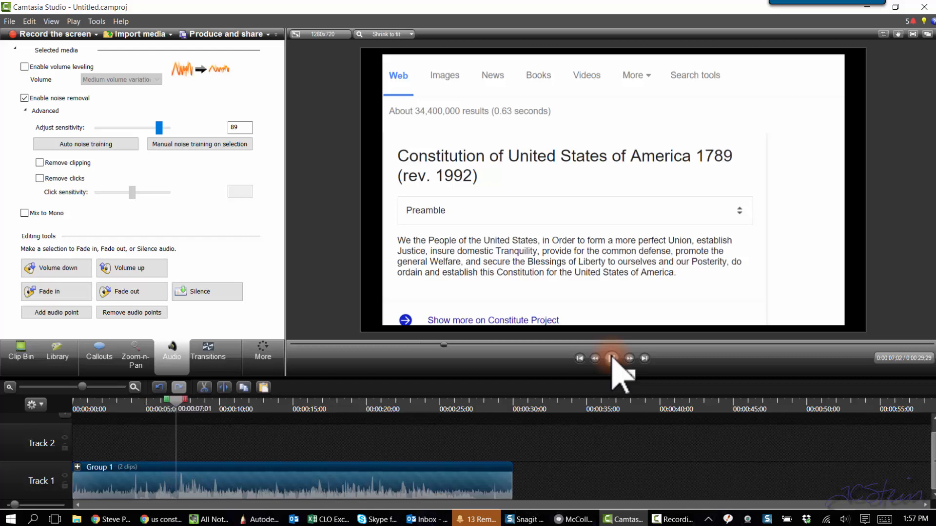
{"action": "left_click", "coordinate": [611, 360]}
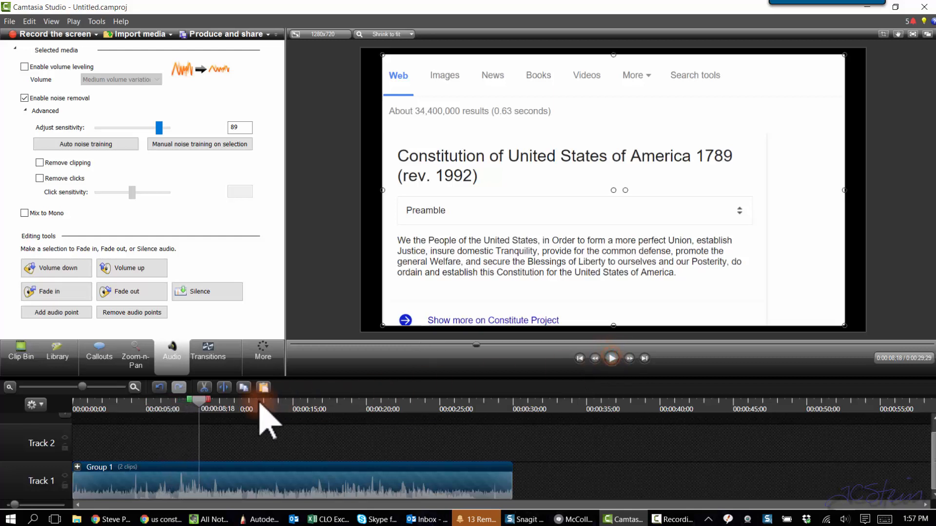
{"action": "left_click_drag", "start_coordinate": [195, 403], "coordinate": [160, 399]}
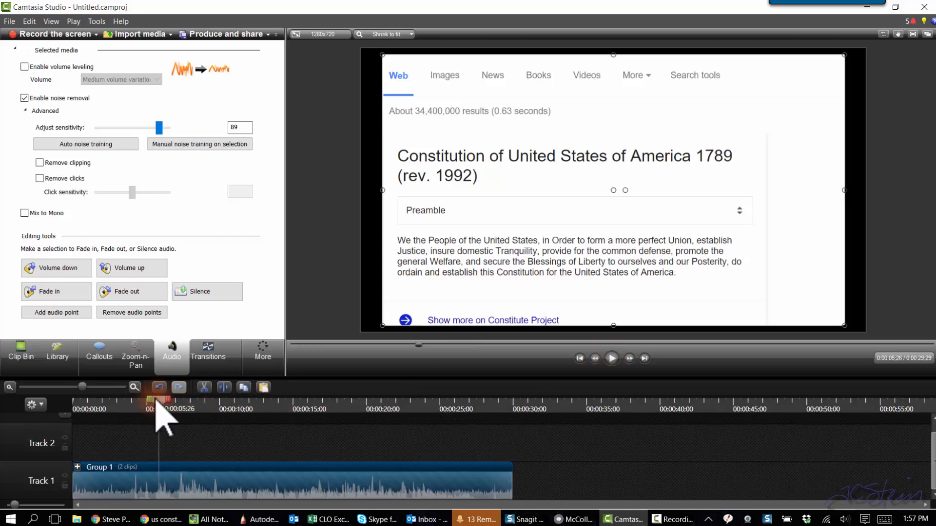
Expand Group 1 and run manual noise training on the System Audio clip from about 00:00:02;25 to 00:00:03;21.
{"action": "left_click", "coordinate": [77, 465]}
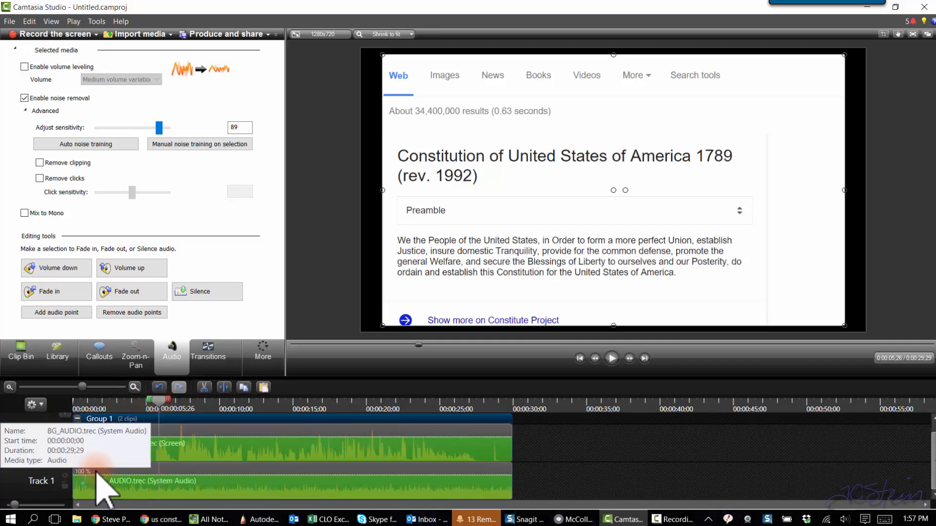
{"action": "left_click", "coordinate": [201, 465]}
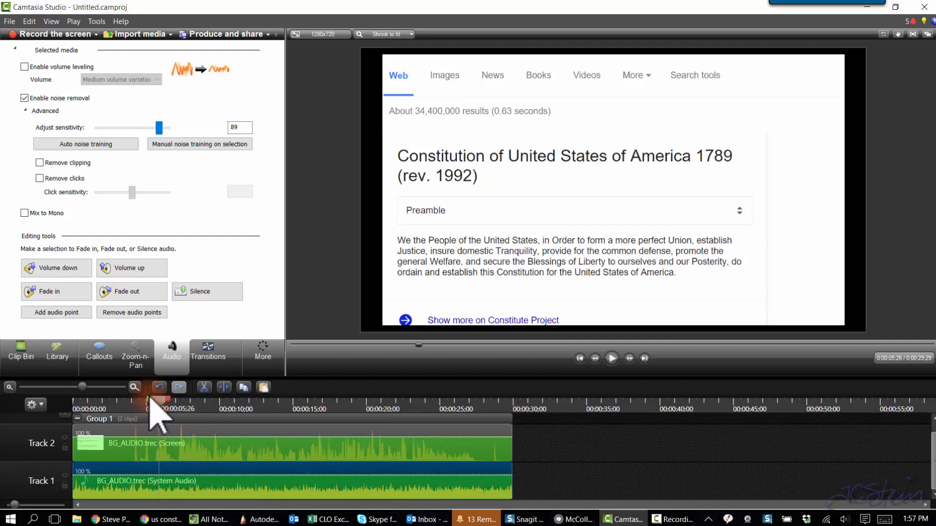
{"action": "left_click_drag", "start_coordinate": [161, 404], "coordinate": [91, 404]}
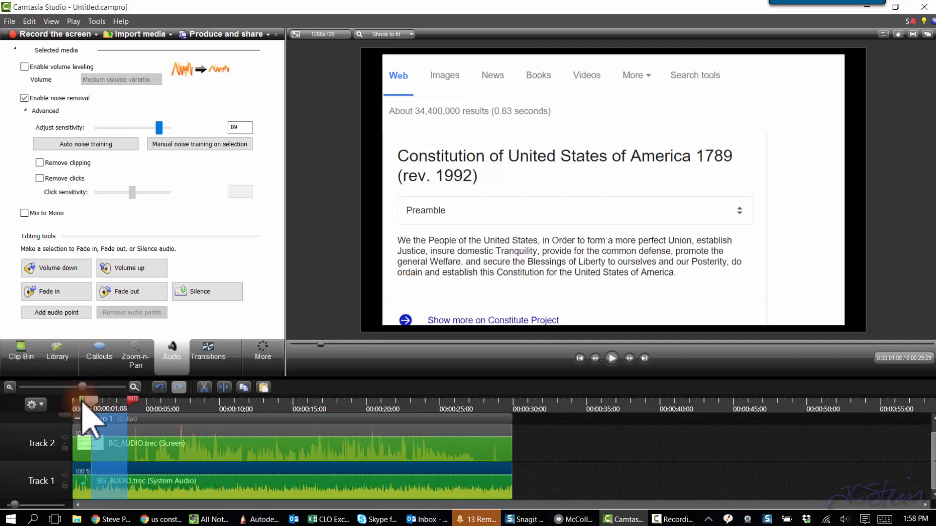
{"action": "left_click", "coordinate": [134, 387]}
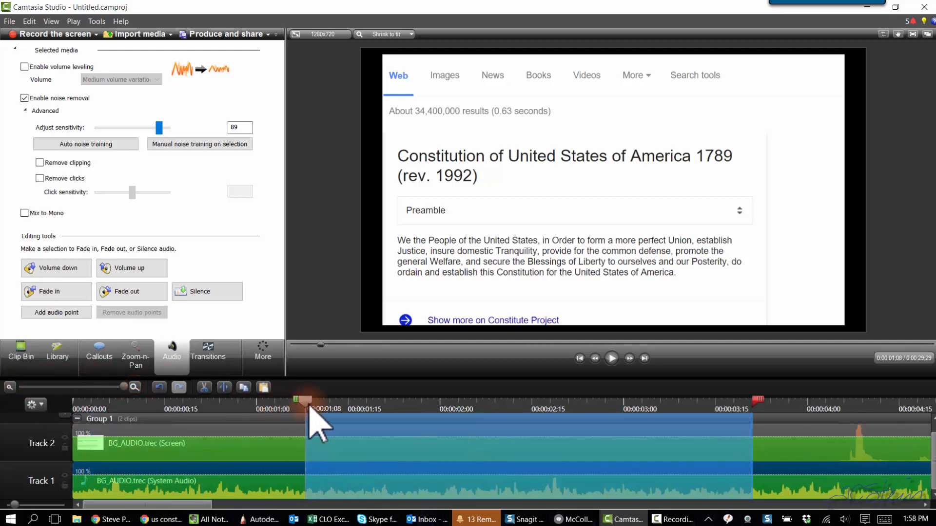
{"action": "left_click_drag", "start_coordinate": [308, 406], "coordinate": [582, 405]}
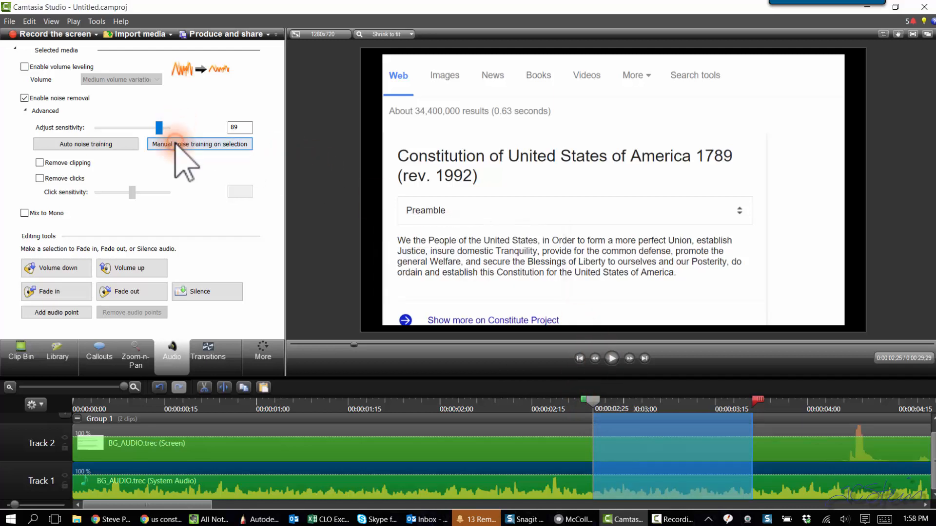
Lower the noise removal sensitivity to 32 and compare the selection's playback with noise removal on and off.
{"action": "left_click_drag", "start_coordinate": [157, 126], "coordinate": [121, 131]}
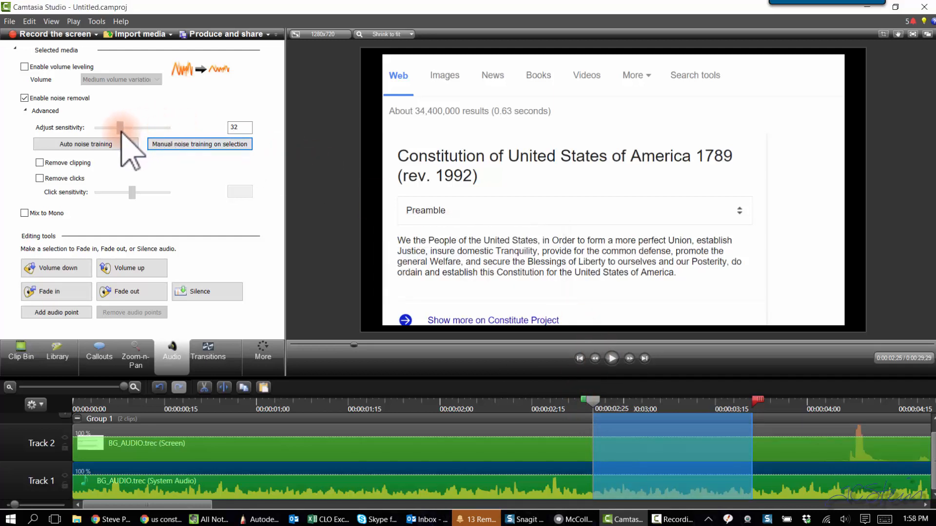
{"action": "left_click", "coordinate": [611, 359]}
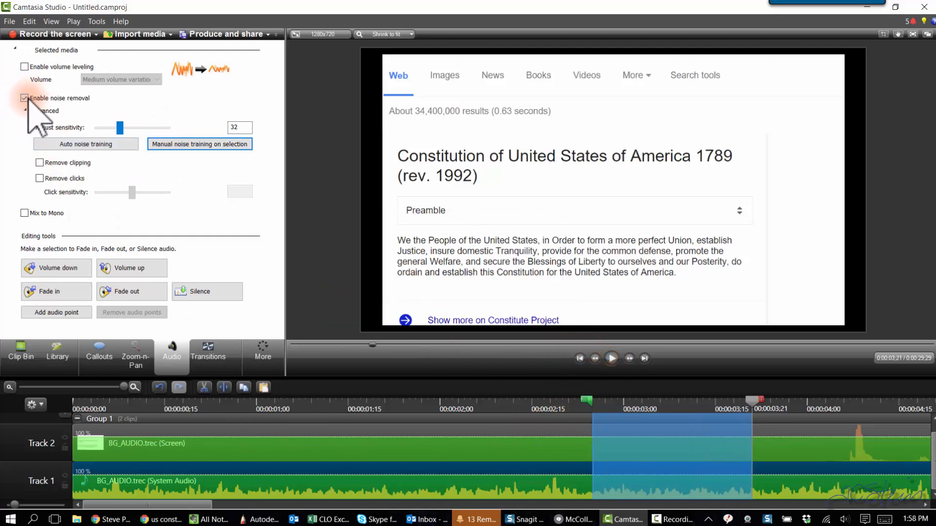
{"action": "left_click", "coordinate": [25, 97]}
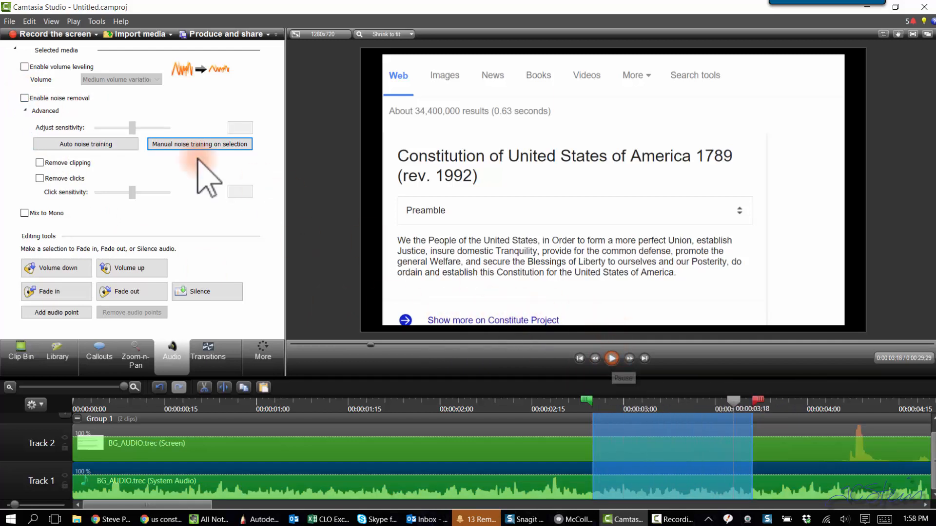
Re-enable noise removal, set its sensitivity to 84 and play the selected stretch again.
{"action": "left_click", "coordinate": [25, 98]}
{"action": "left_click_drag", "start_coordinate": [120, 128], "coordinate": [155, 128]}
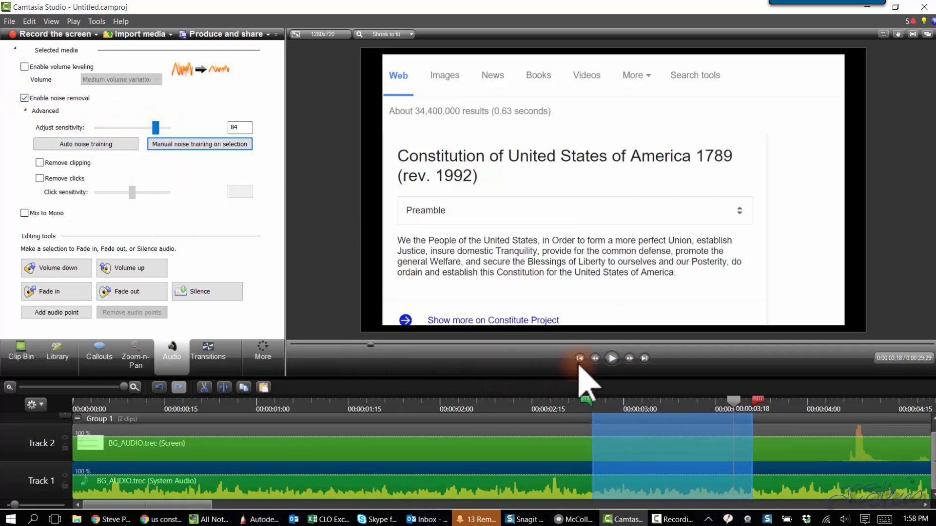
{"action": "left_click", "coordinate": [612, 359]}
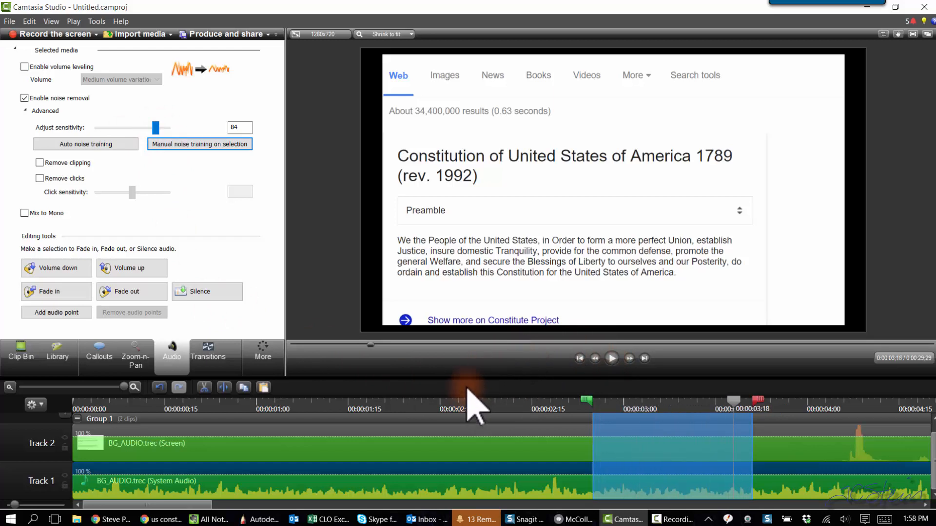
{"action": "left_click", "coordinate": [670, 519]}
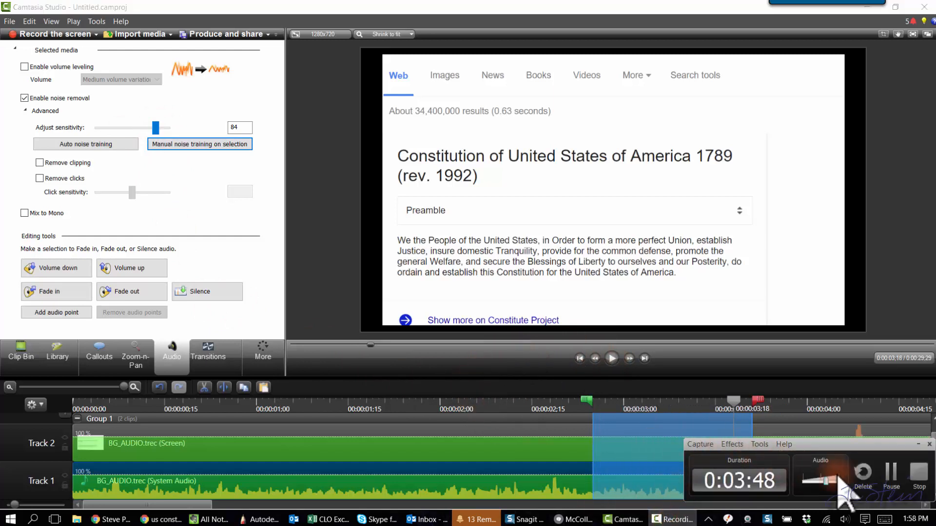